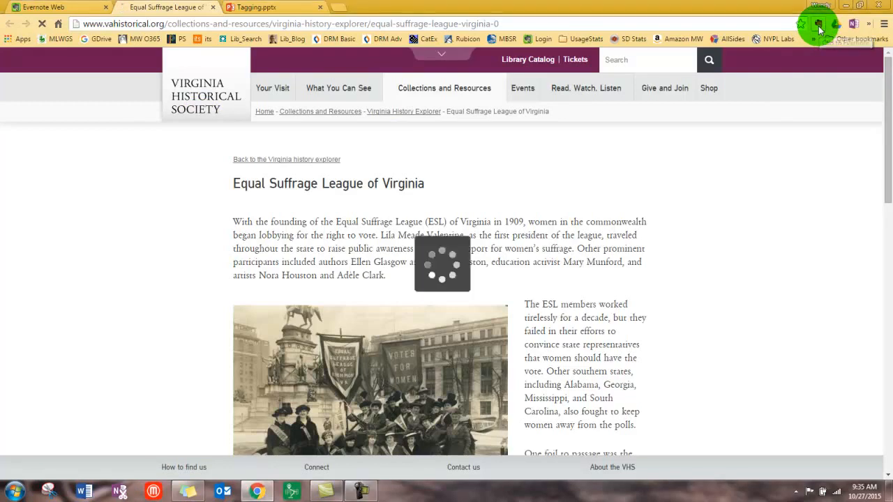
Step: Start an Evernote clip of the Equal Suffrage League article and set its destination notebook to GS10 Paper - Uncategorized
click(818, 26)
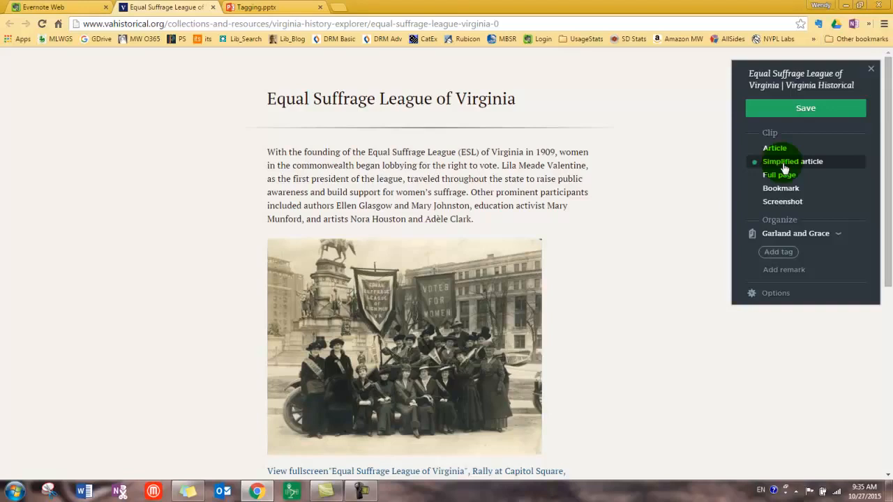
click(837, 235)
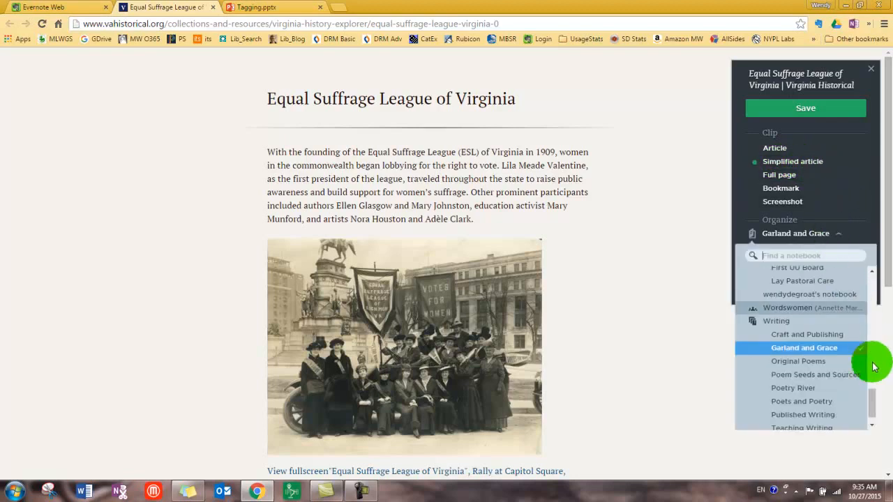
drag(871, 393, 860, 289)
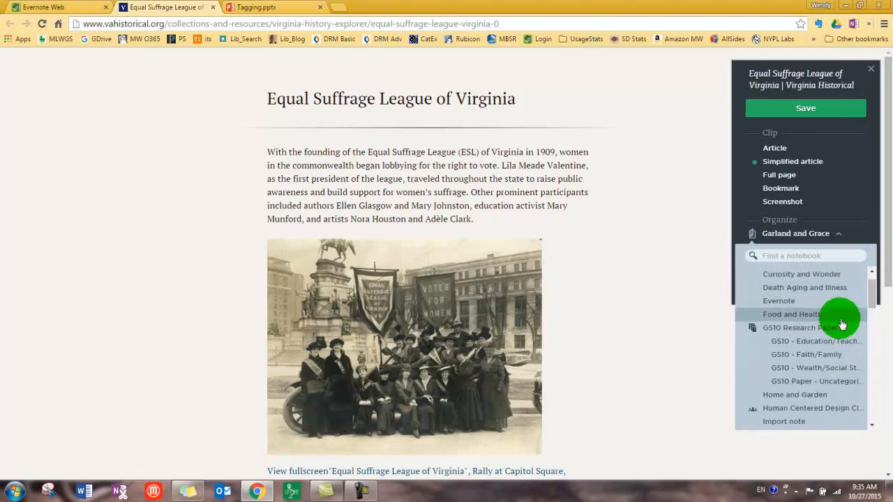
click(825, 382)
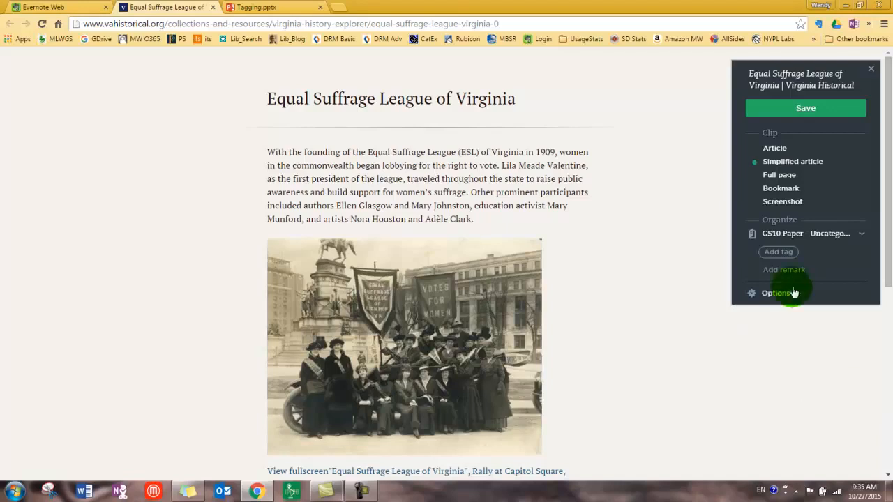
Step: Tag the clip with gs10_lobbying and gs10_intro
click(781, 252)
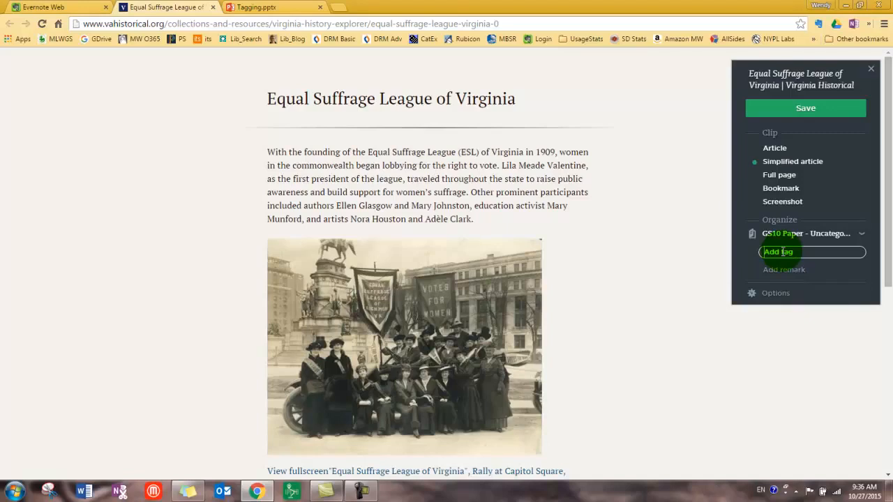
text(gs10)
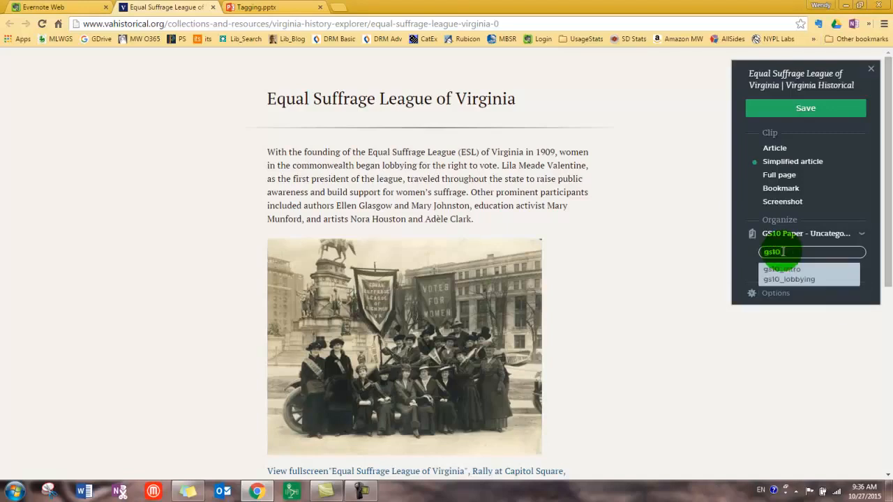
text(_lobbying)
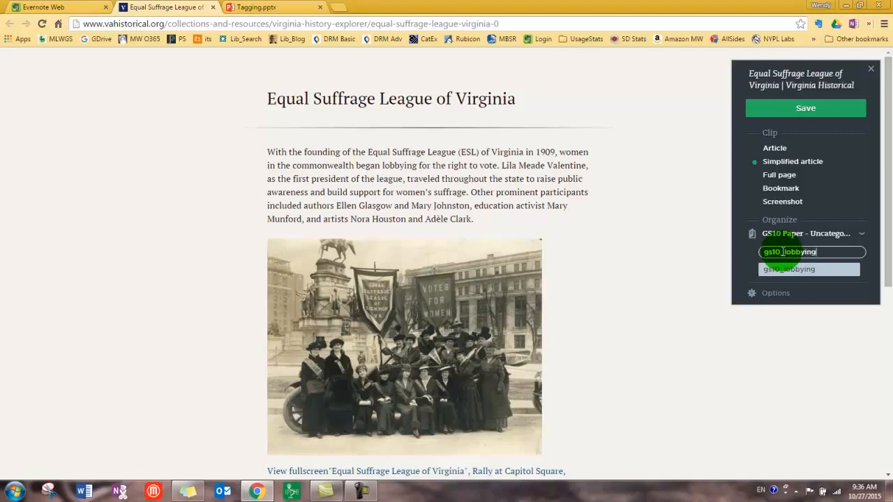
key(Return)
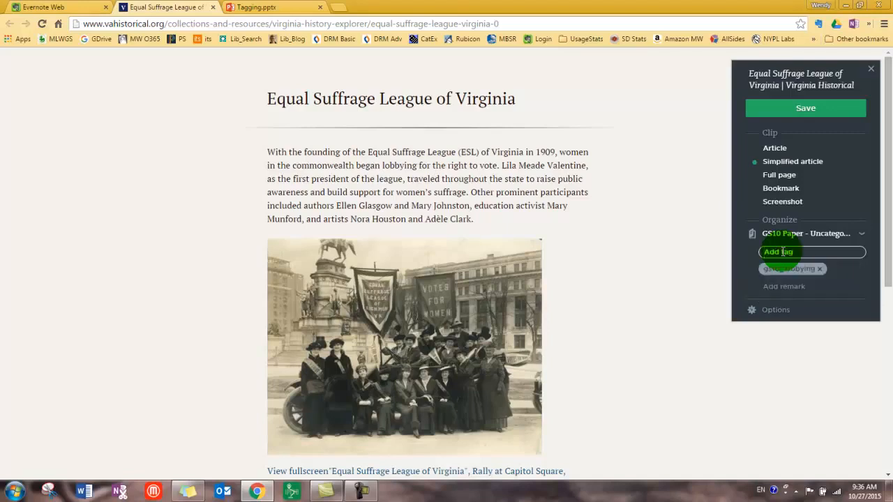
text(gs10_intro)
key(Return)
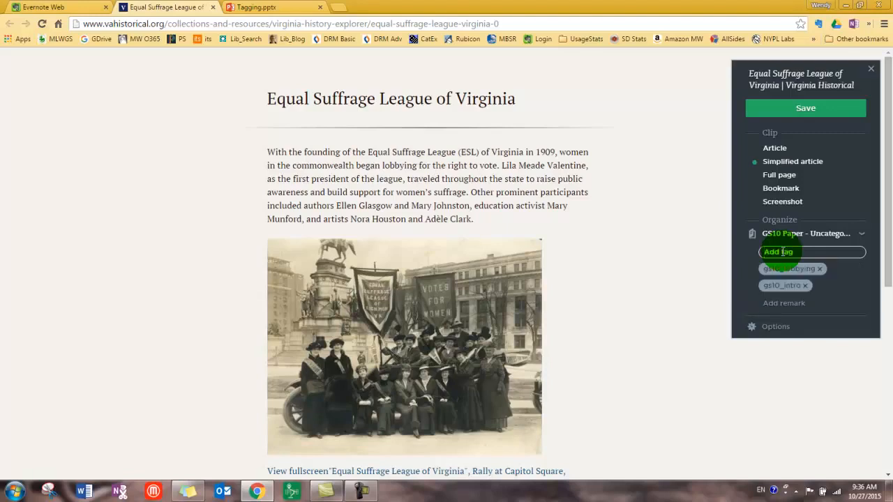
click(781, 307)
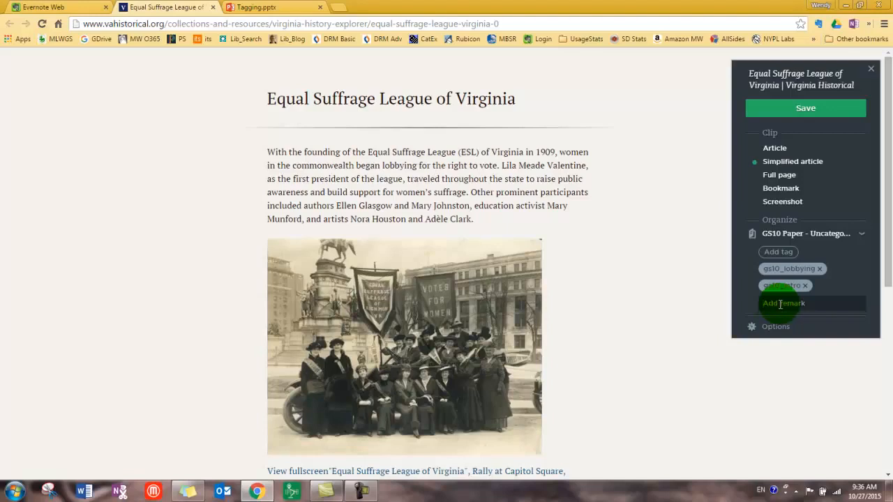
click(526, 23)
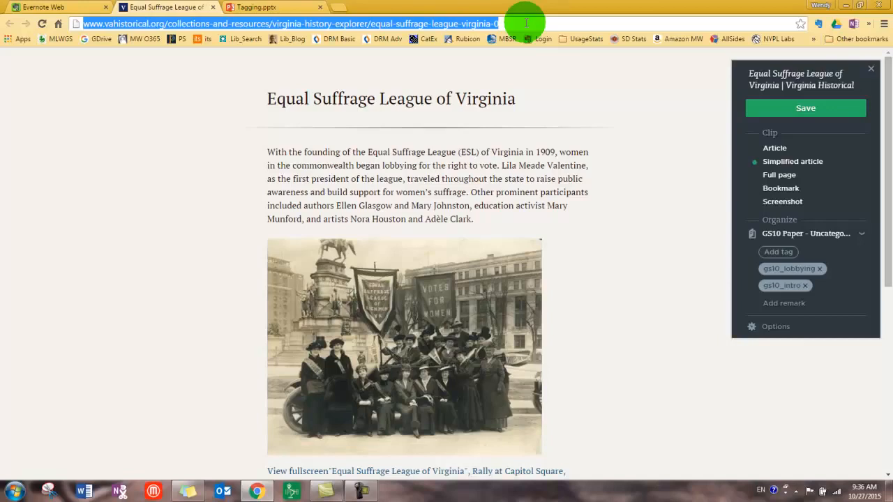
click(525, 23)
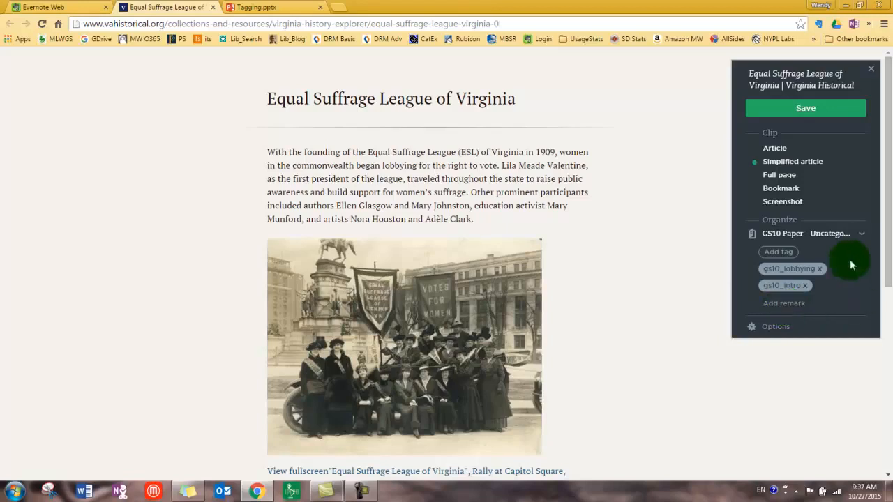
Step: Save the clip to Evernote and open the clipped note in the full notes view
click(818, 110)
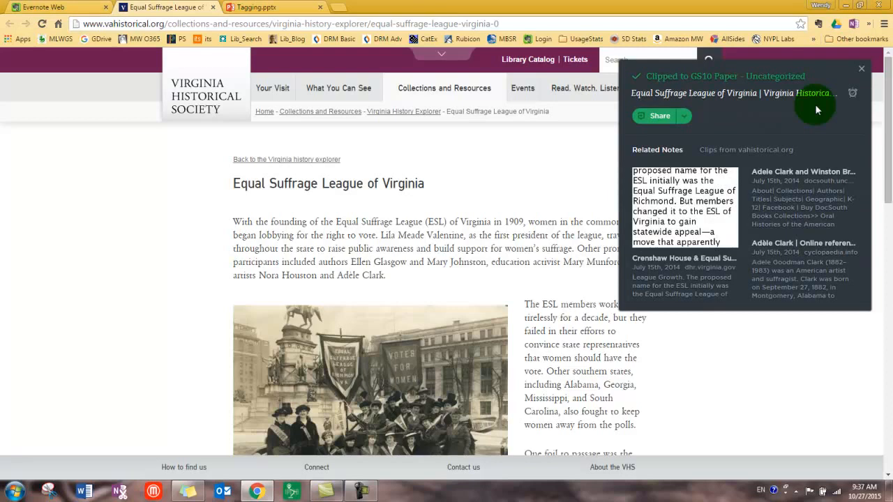
click(741, 97)
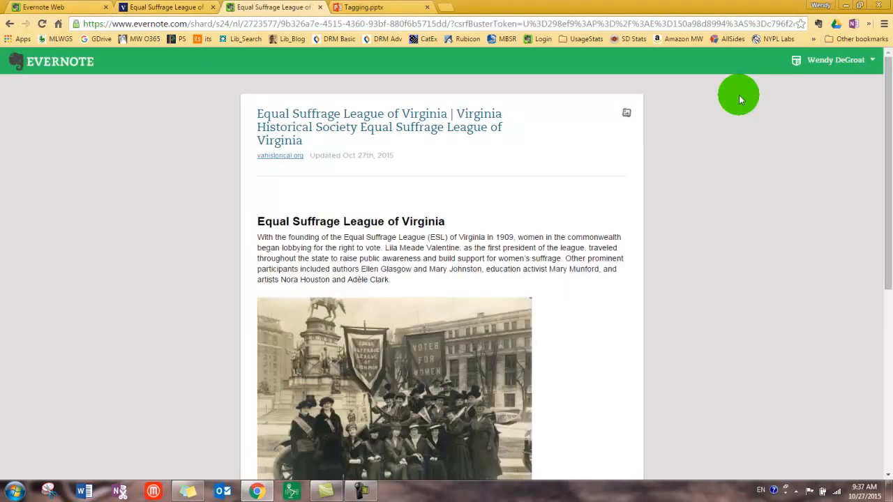
drag(883, 103, 884, 83)
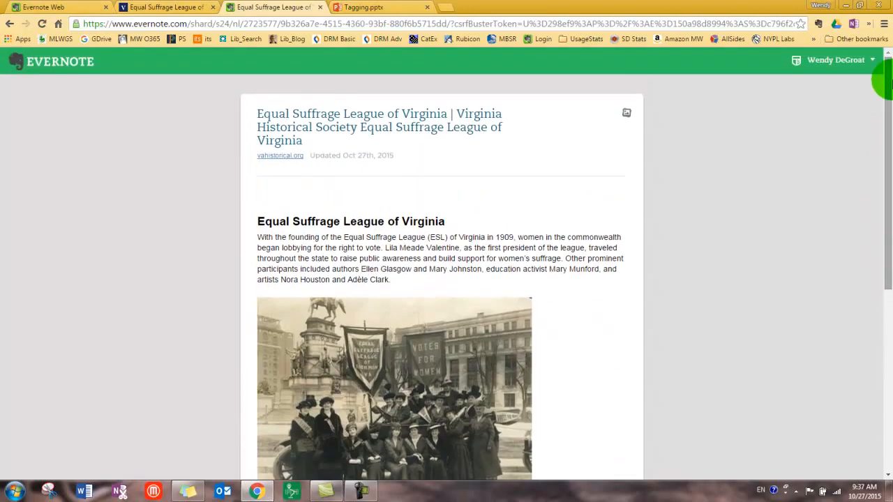
click(872, 66)
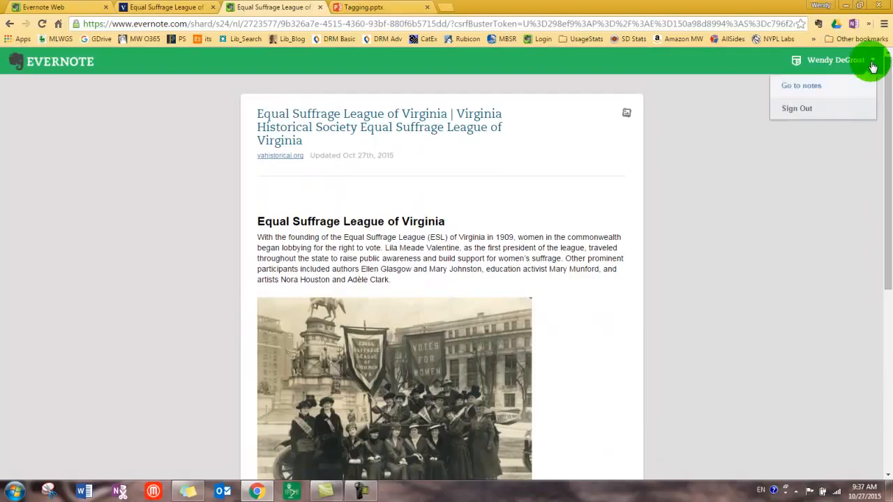
click(806, 92)
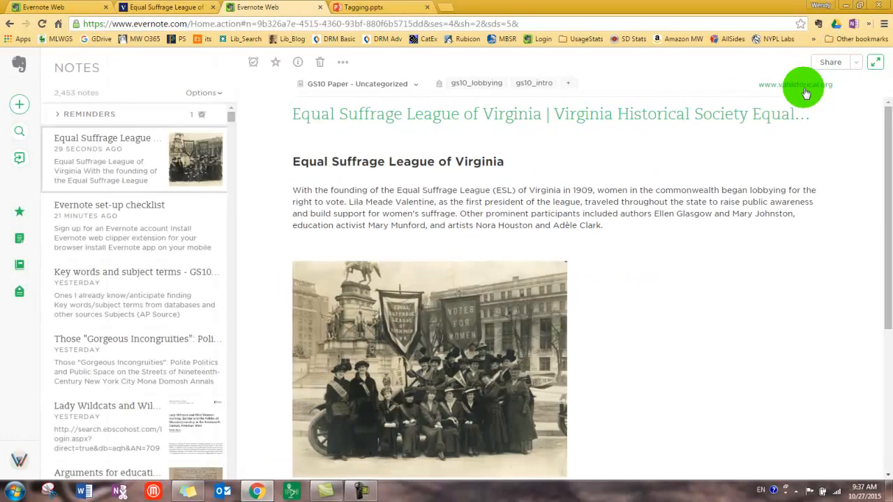
Step: Color the phrase "traveled throughout the state to raise public awareness" magenta in the note's first paragraph
click(581, 186)
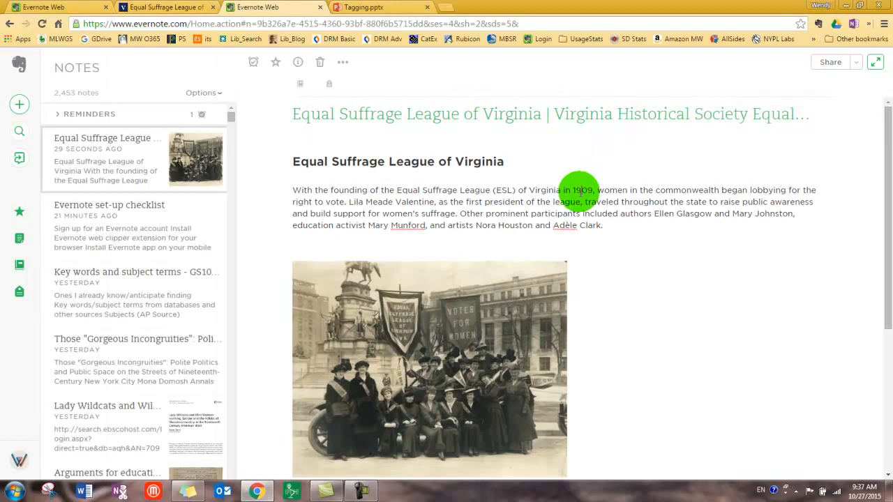
drag(585, 201, 813, 200)
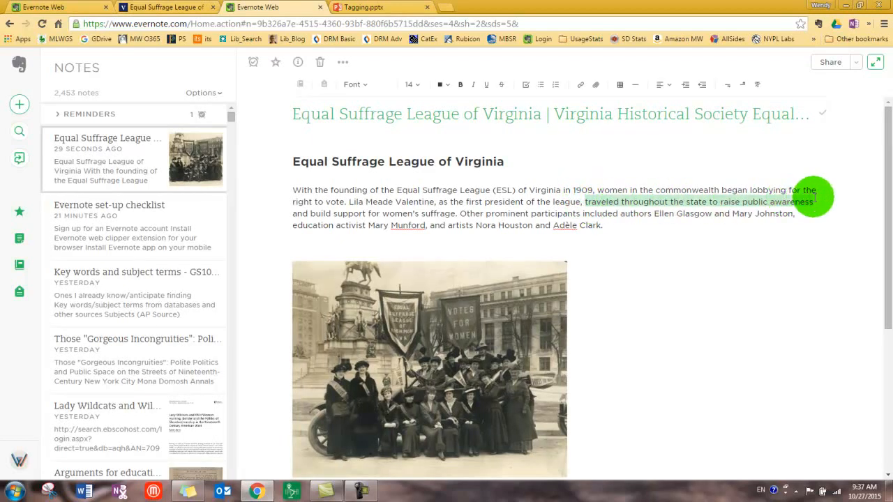
click(446, 87)
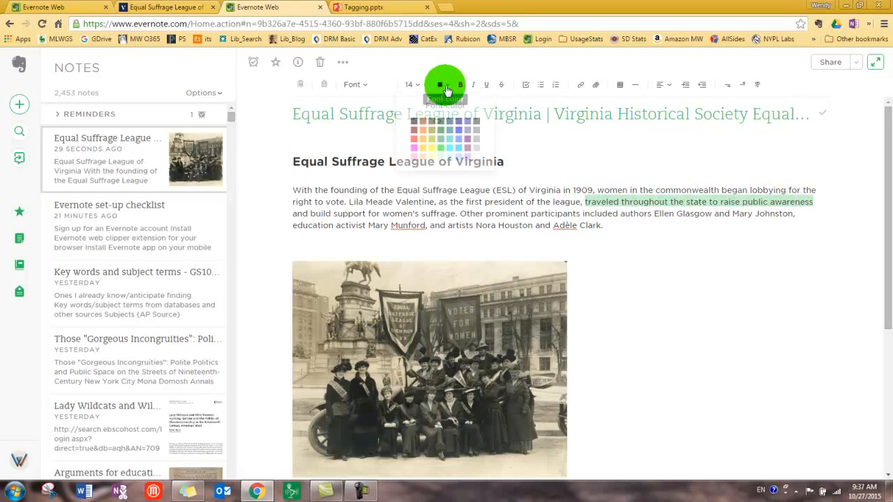
click(415, 143)
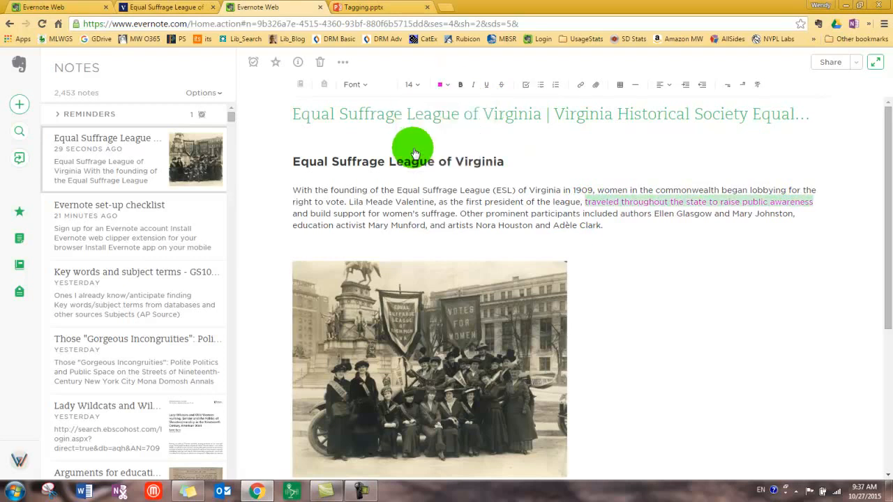
click(442, 201)
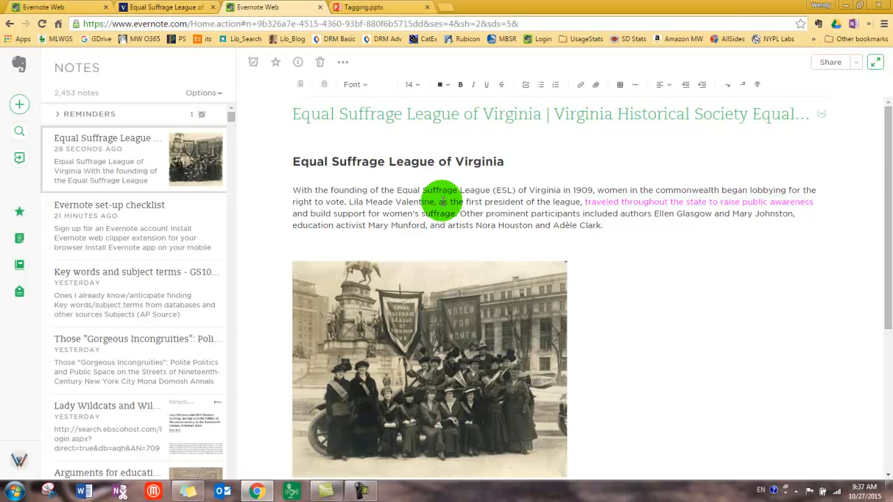
Step: Add the indented line "Look for letters by these women in VHS and Valentine collections." in green bold italics below the first paragraph
click(615, 231)
key(Return)
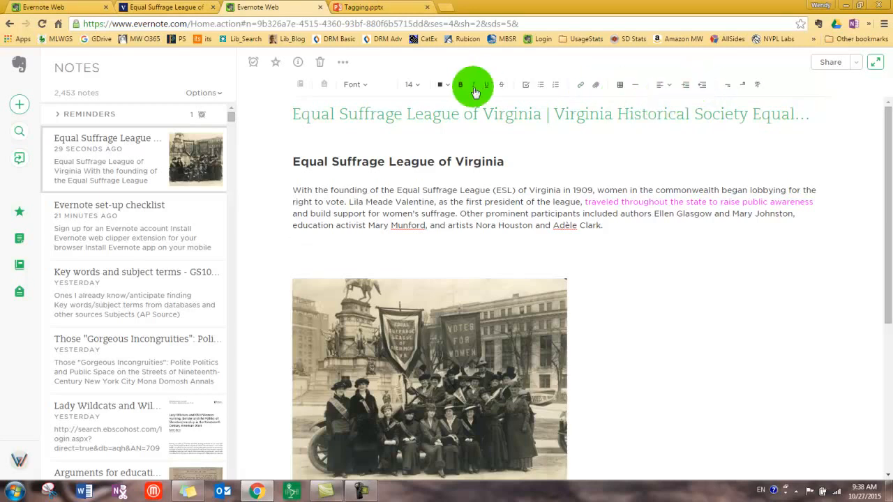
click(444, 84)
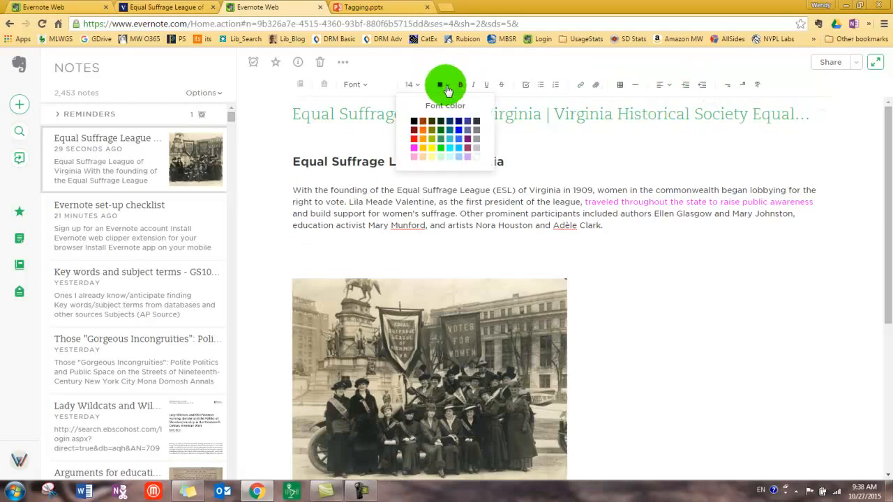
click(440, 142)
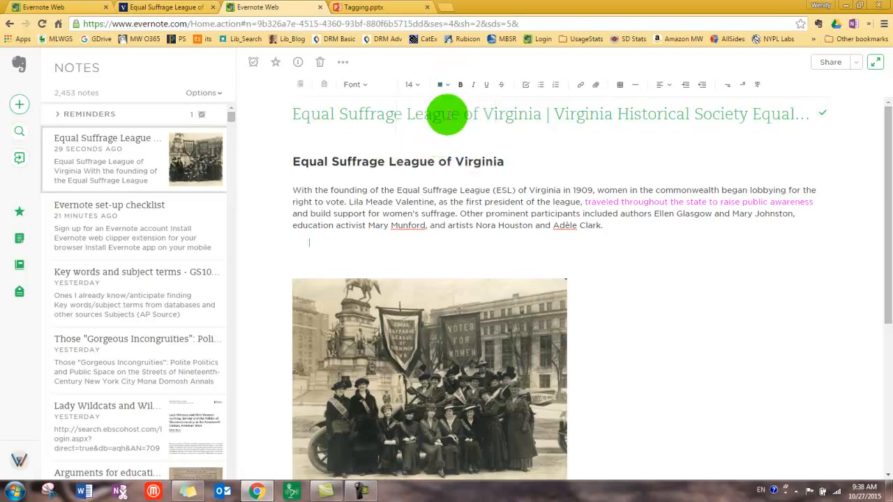
click(474, 88)
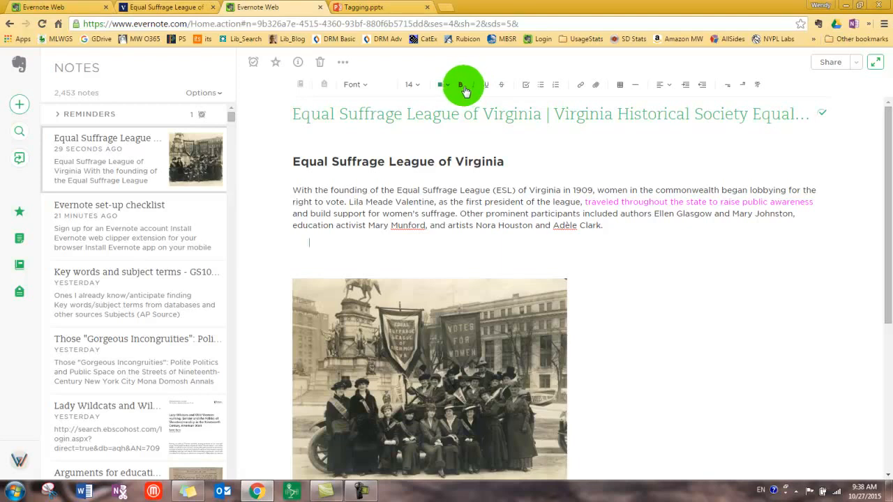
click(461, 88)
text(L)
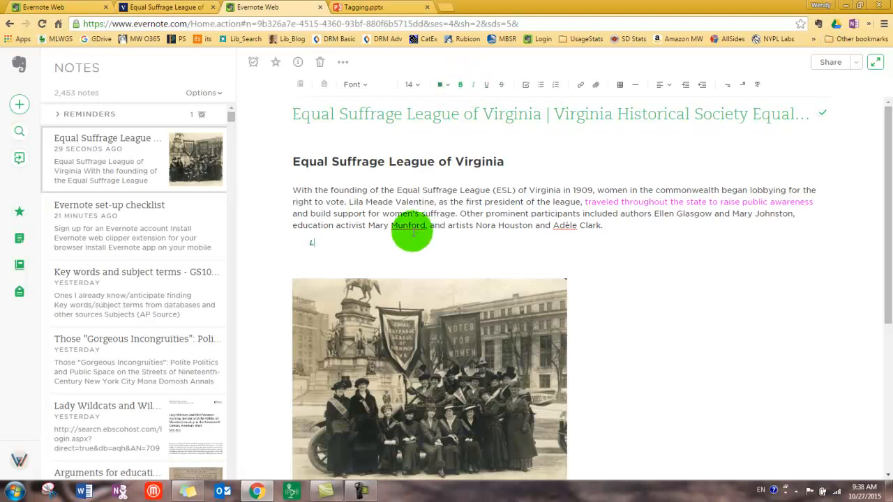
text(ook for letters by these women)
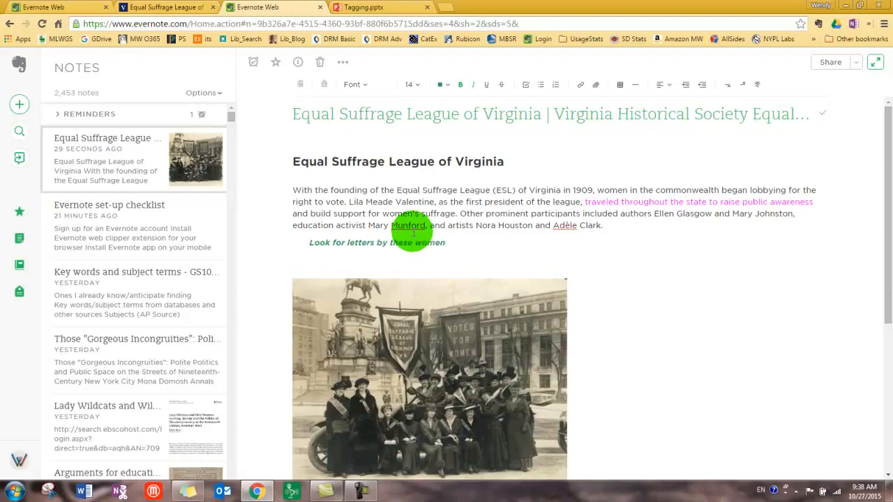
text( in VHS and Valentine collections.)
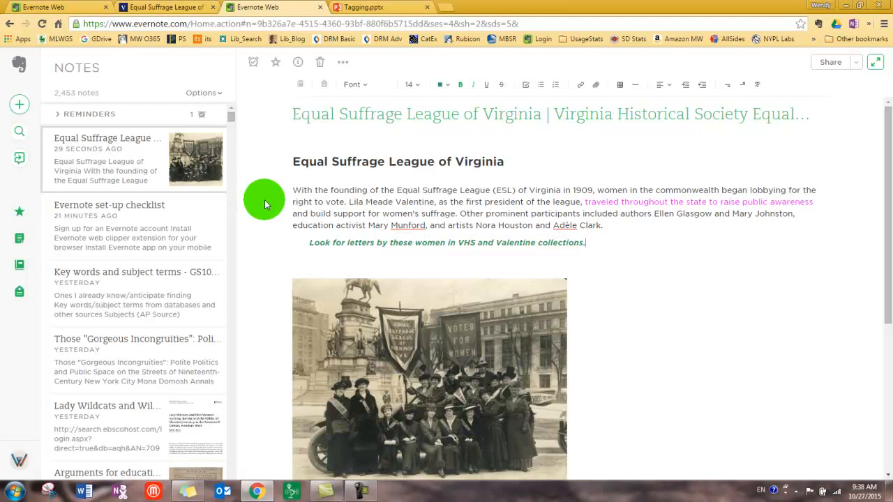
Step: Open the notebook list and find the GS10 Research Paper stack
click(30, 265)
drag(290, 156, 294, 208)
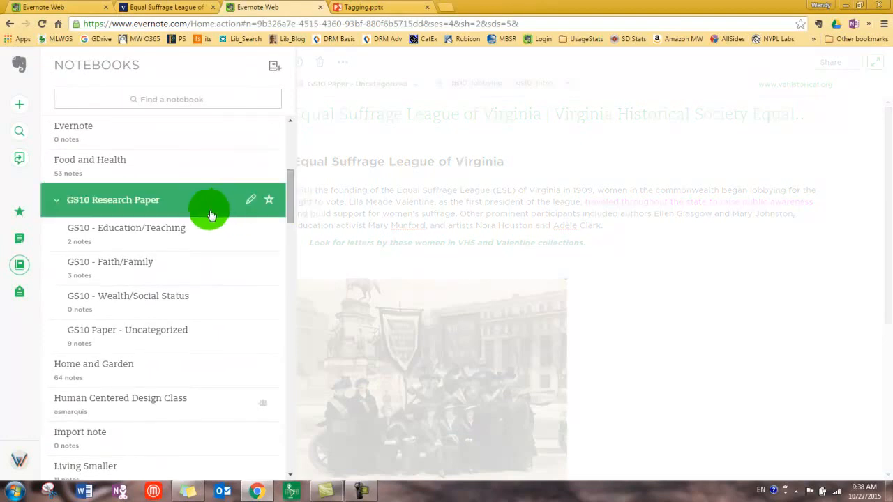